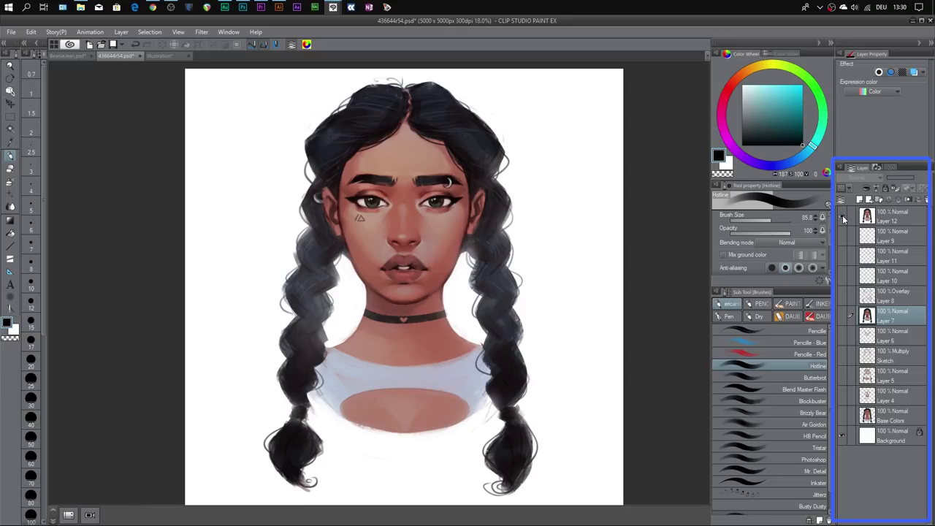
Step: Hide the finished-portrait Layer 12, then add a new raster layer and delete it
{"action": "left_click", "coordinate": [842, 215]}
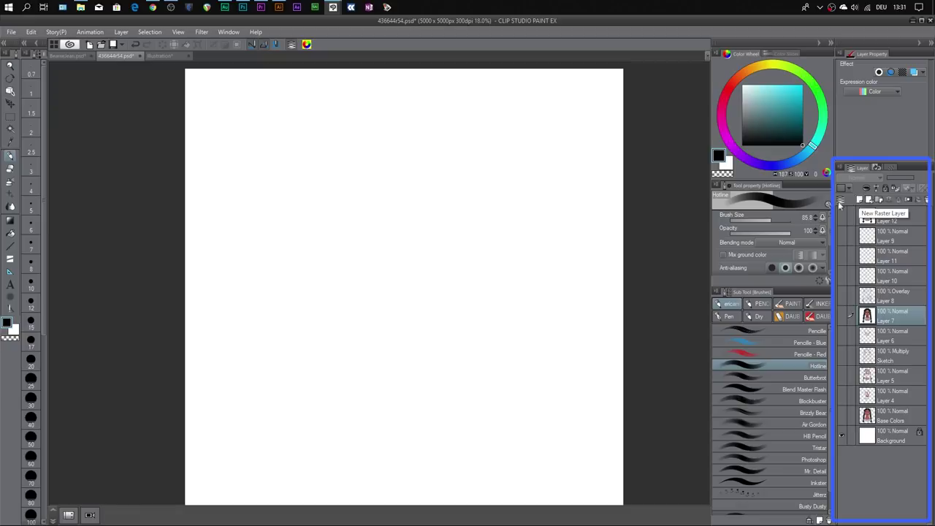
{"action": "left_click", "coordinate": [123, 34]}
{"action": "mouse_move", "coordinate": [209, 57]}
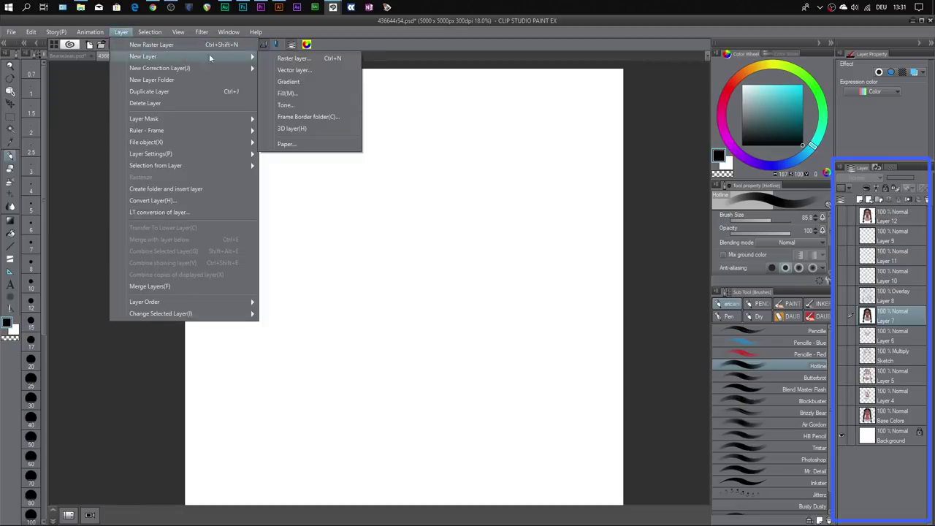
{"action": "left_click", "coordinate": [292, 58]}
{"action": "left_click", "coordinate": [552, 259]}
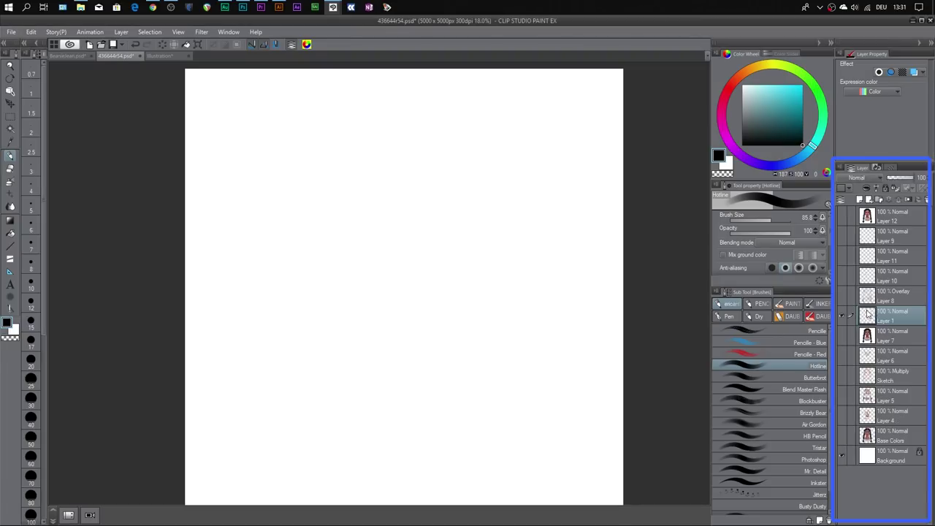
{"action": "key", "text": "ctrl+e"}
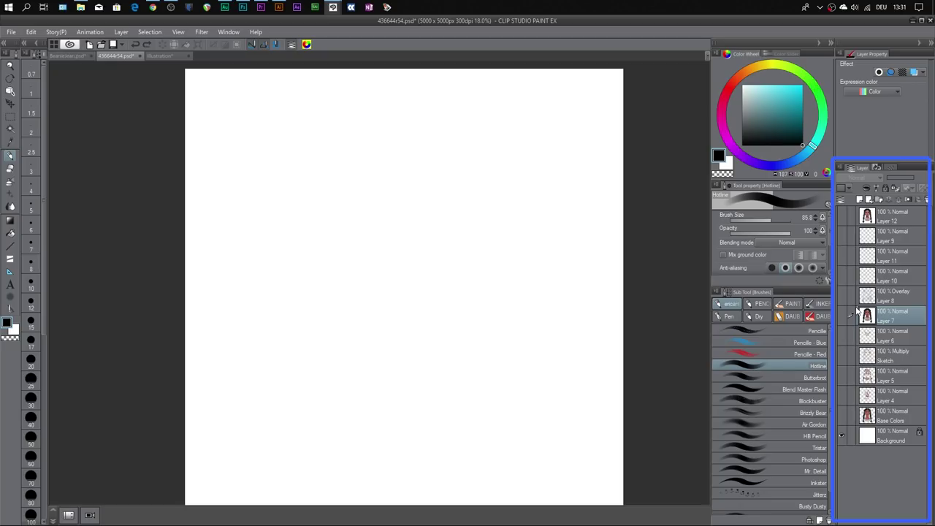
Step: Show and select the Sketch layer, flicking Background and Sketch visibility off and on to compare
{"action": "left_click", "coordinate": [842, 355]}
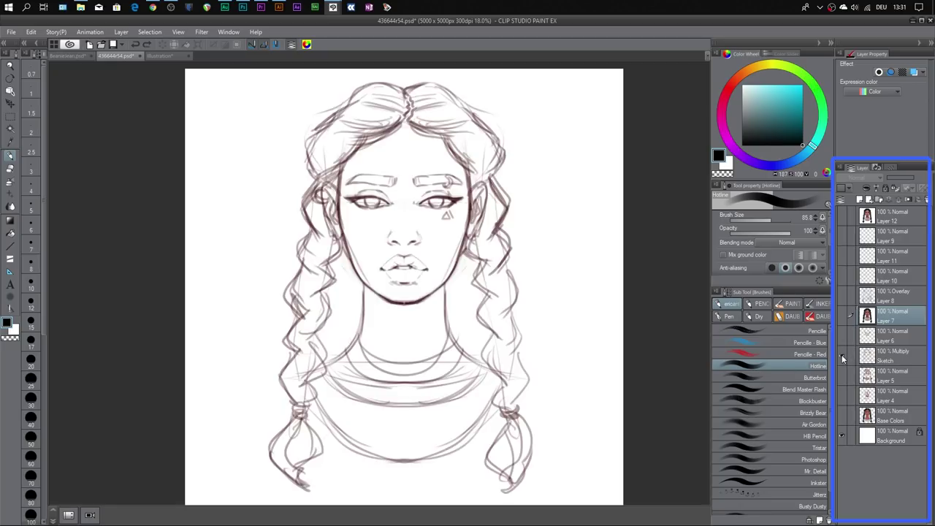
{"action": "left_click", "coordinate": [911, 361]}
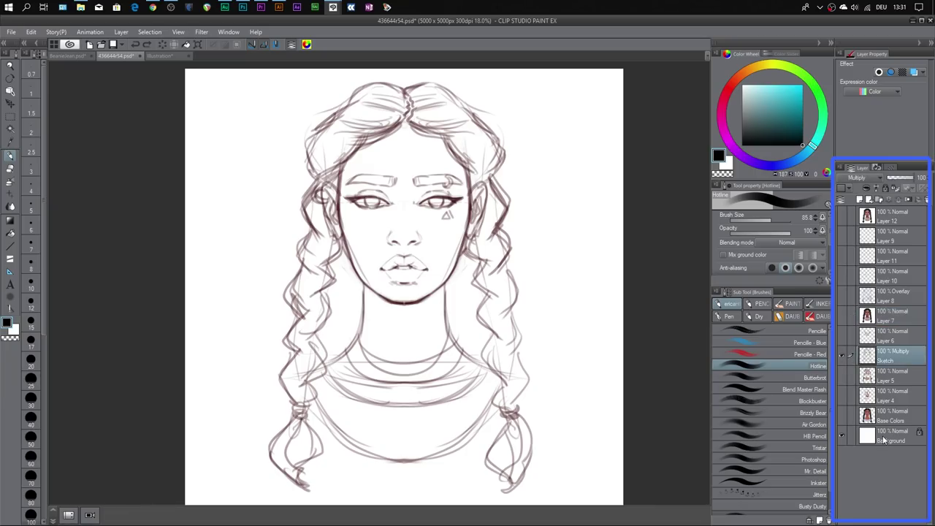
{"action": "left_click", "coordinate": [842, 435]}
{"action": "left_click", "coordinate": [844, 433]}
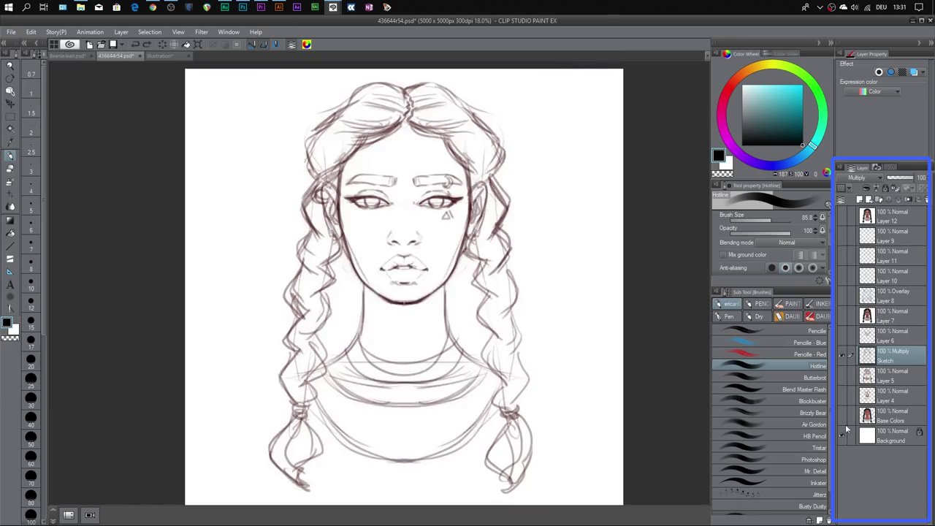
{"action": "left_click", "coordinate": [841, 356]}
{"action": "left_click", "coordinate": [841, 357]}
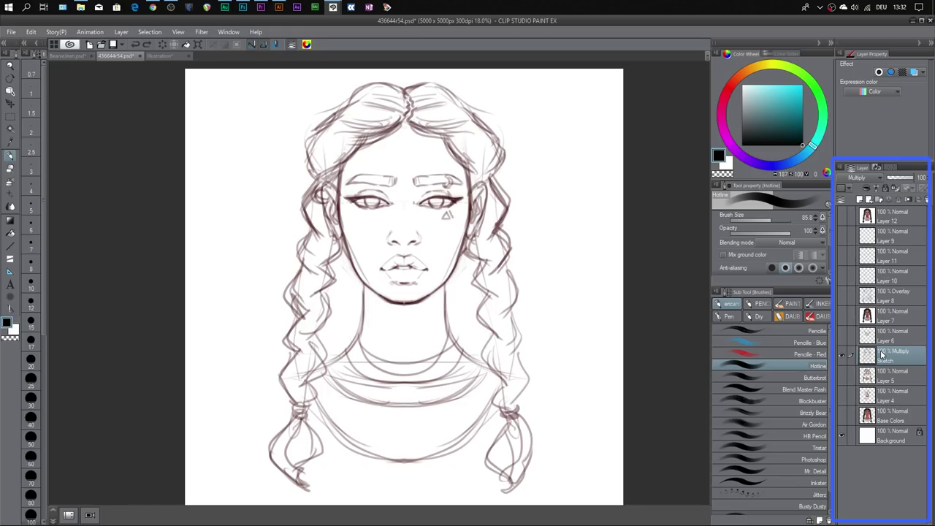
Step: Select and show the Base Colors layer's flat skin, braid and shirt colours, then undo once
{"action": "left_click", "coordinate": [910, 416]}
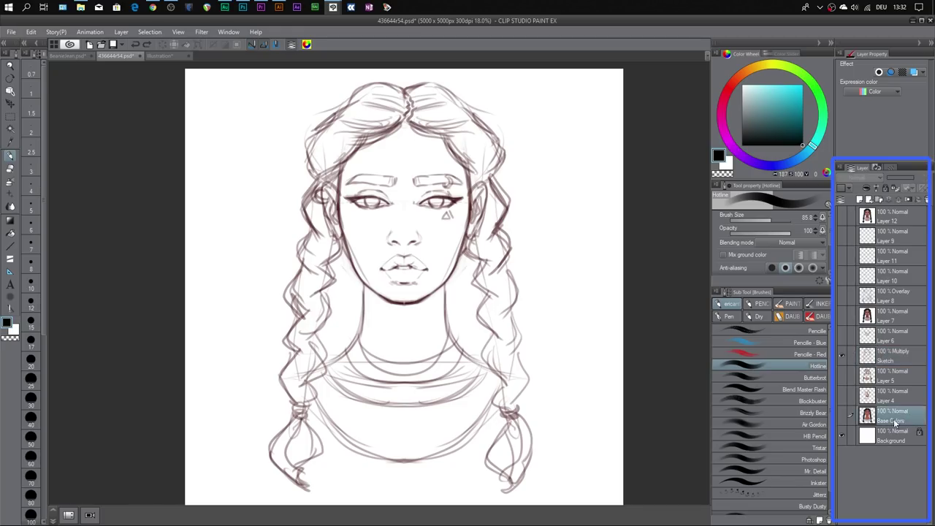
{"action": "left_click", "coordinate": [843, 415]}
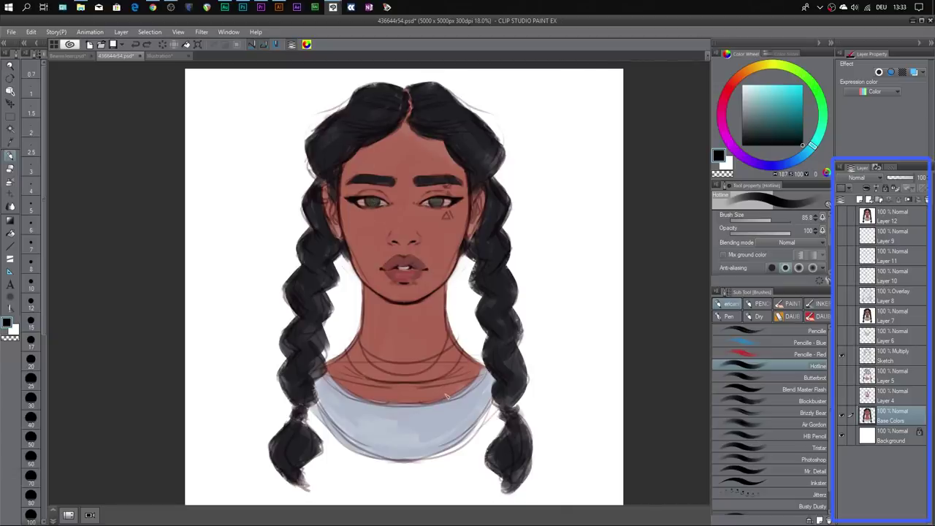
{"action": "key", "text": "ctrl+z"}
Step: Show Layer 4 and Layer 5 face shading, flicking each off and on to compare
{"action": "left_click", "coordinate": [842, 395]}
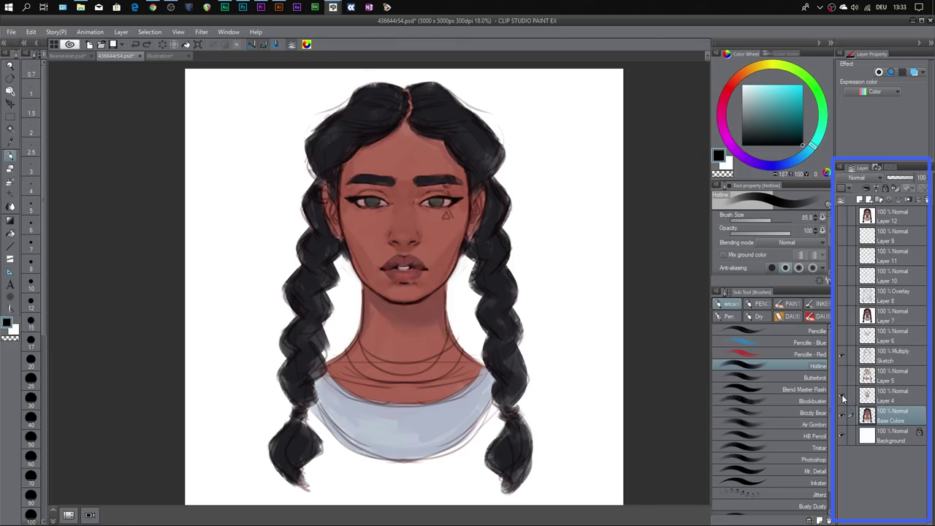
{"action": "left_click", "coordinate": [842, 395]}
{"action": "left_click", "coordinate": [843, 396]}
{"action": "left_click", "coordinate": [843, 376]}
{"action": "left_click", "coordinate": [844, 376]}
{"action": "left_click", "coordinate": [844, 376]}
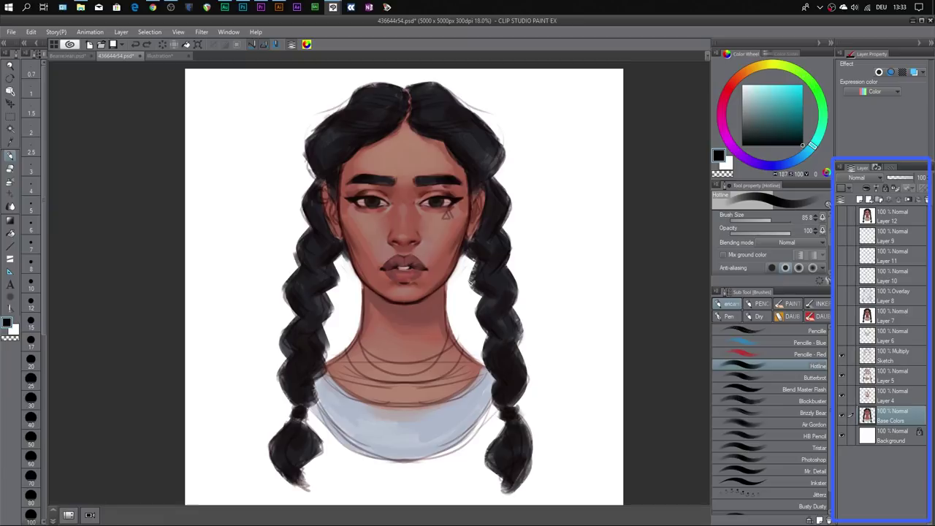
Step: Check the Sketch lines, then show Layer 6's eye and eyebrow-ring details, comparing before and after
{"action": "left_click", "coordinate": [888, 356]}
{"action": "left_click", "coordinate": [885, 338]}
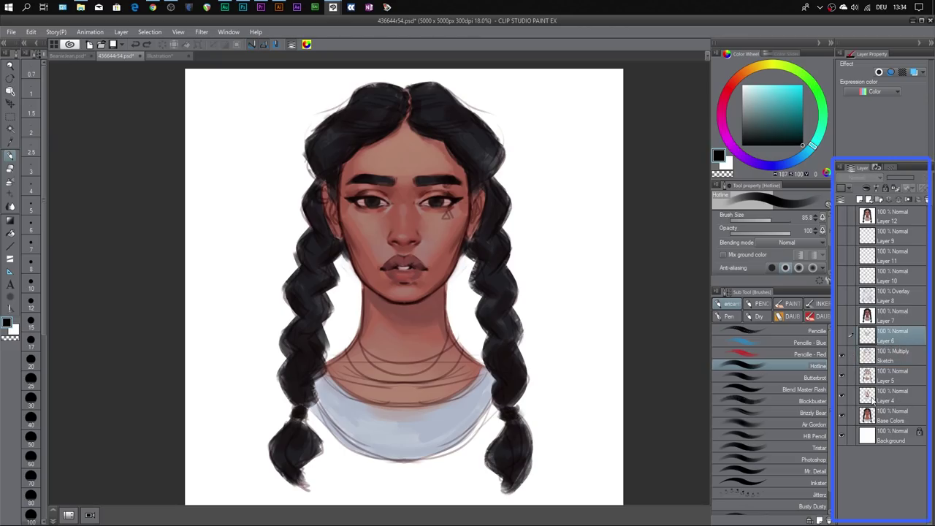
{"action": "left_click", "coordinate": [908, 362]}
{"action": "left_click", "coordinate": [842, 356]}
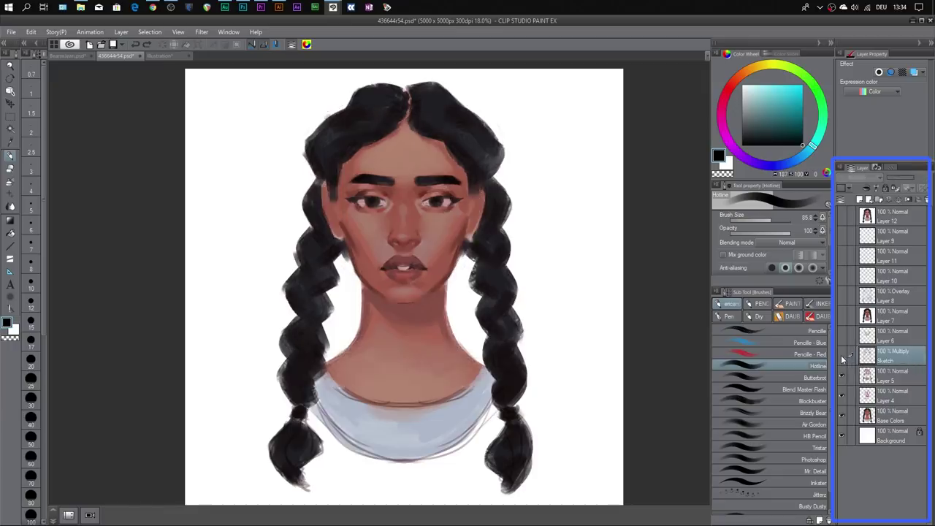
{"action": "left_click", "coordinate": [841, 355]}
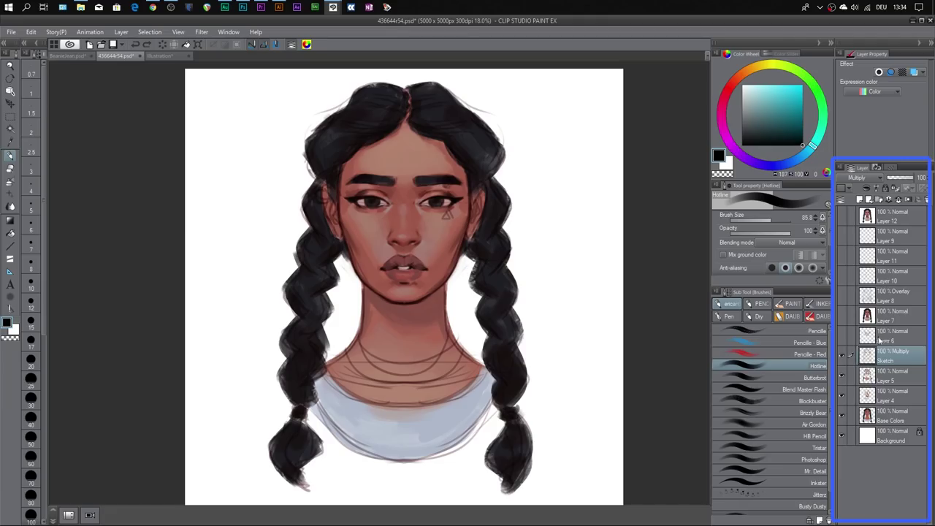
{"action": "left_click", "coordinate": [842, 338]}
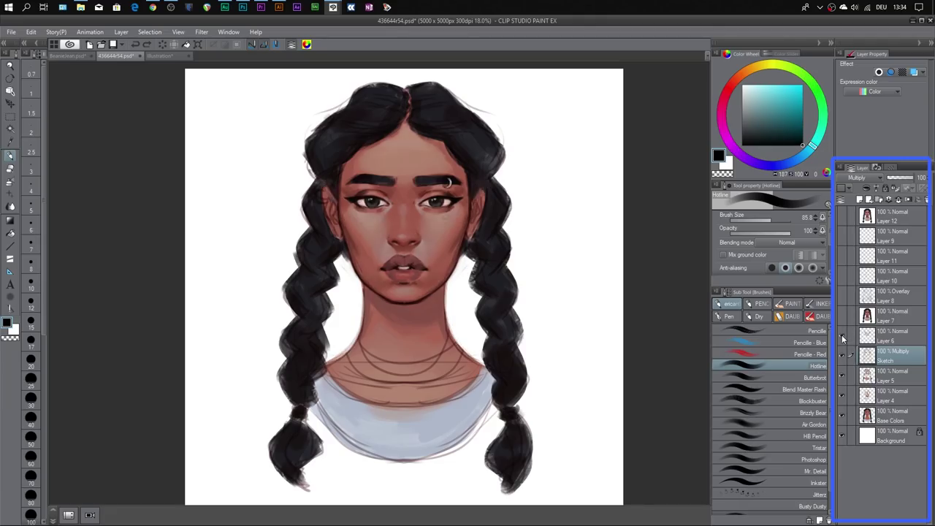
{"action": "left_click", "coordinate": [842, 339]}
{"action": "left_click", "coordinate": [842, 338]}
Step: Flick Layer 6's eye details on and off to compare
{"action": "scroll", "coordinate": [484, 202], "scroll_direction": "up", "scroll_amount": 5}
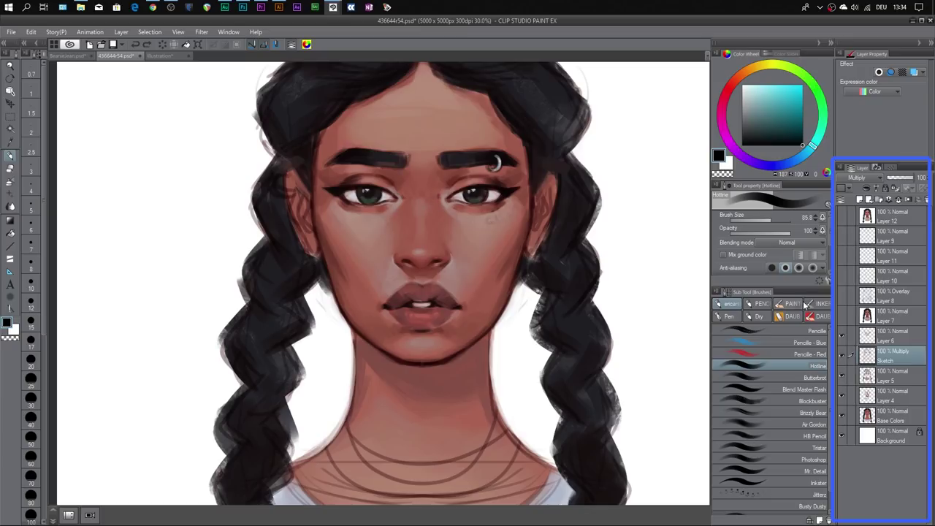
{"action": "left_click", "coordinate": [842, 337]}
{"action": "left_click", "coordinate": [842, 337]}
{"action": "left_click", "coordinate": [842, 338]}
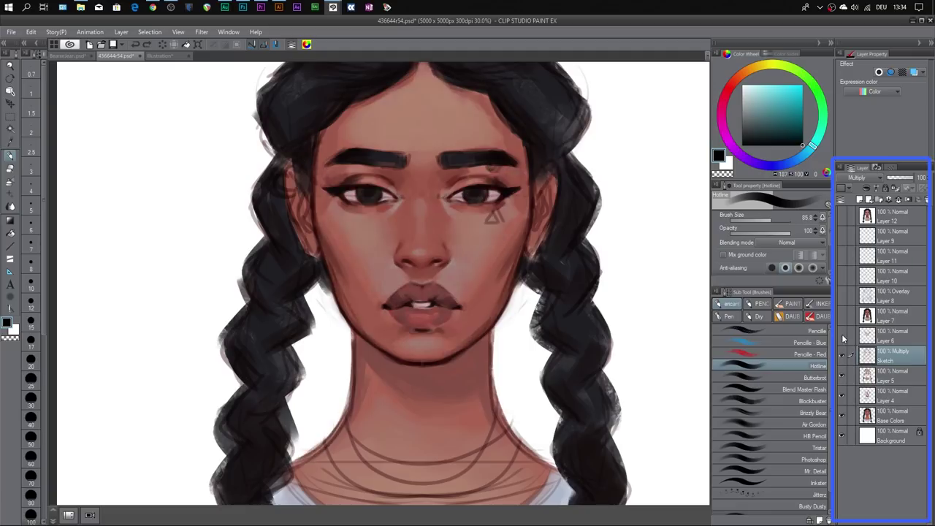
Step: Hide Layers 5, 4 and Base Colors to view the sketch, zooming out and re-centring
{"action": "left_click", "coordinate": [841, 375]}
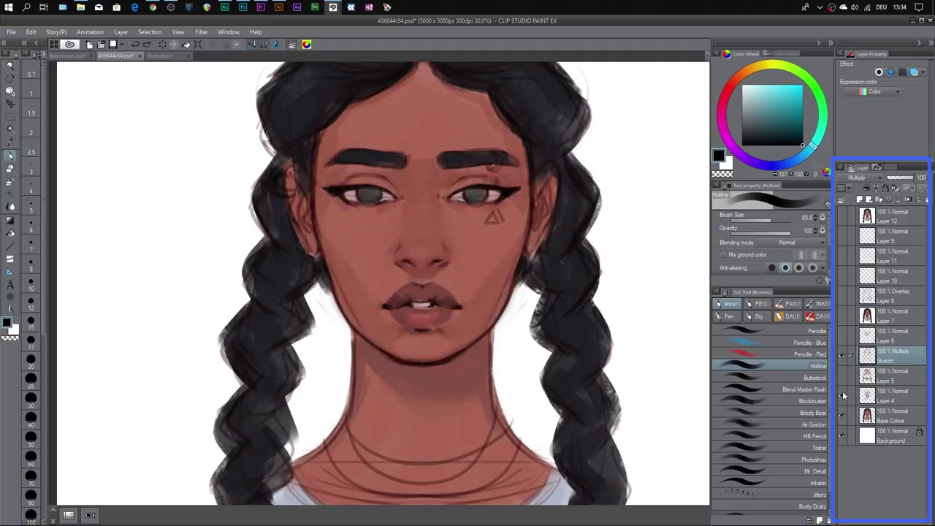
{"action": "left_click", "coordinate": [841, 395]}
{"action": "left_click", "coordinate": [842, 415]}
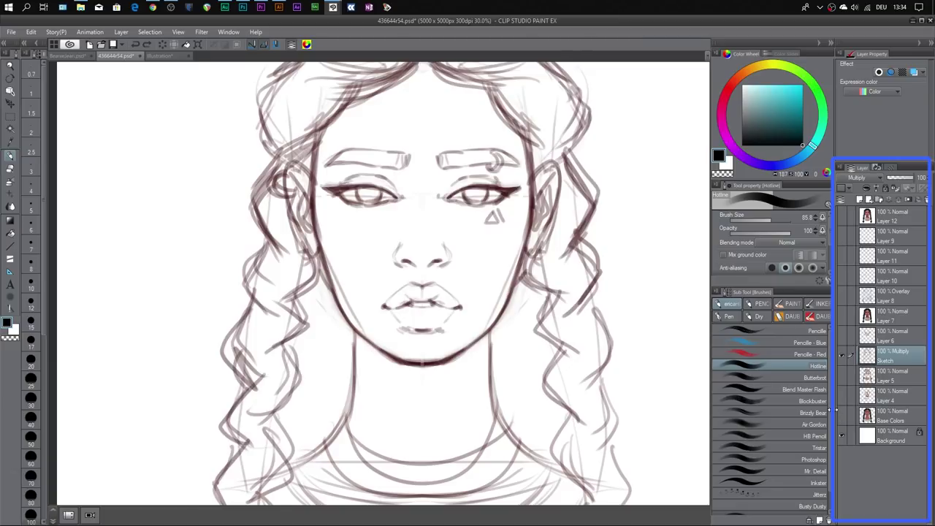
{"action": "key", "text": "ctrl+minus"}
{"action": "key", "text": "ctrl+minus"}
{"action": "left_click_drag", "start_coordinate": [595, 340], "coordinate": [580, 302]}
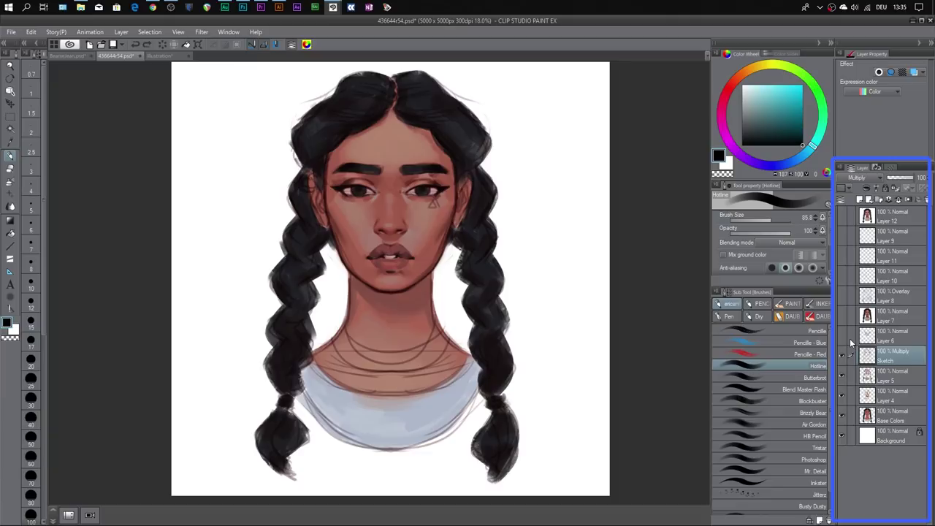
Step: Show Layer 6's eyebrow piercing and eye details, flicking it off and on to compare
{"action": "left_click", "coordinate": [842, 338]}
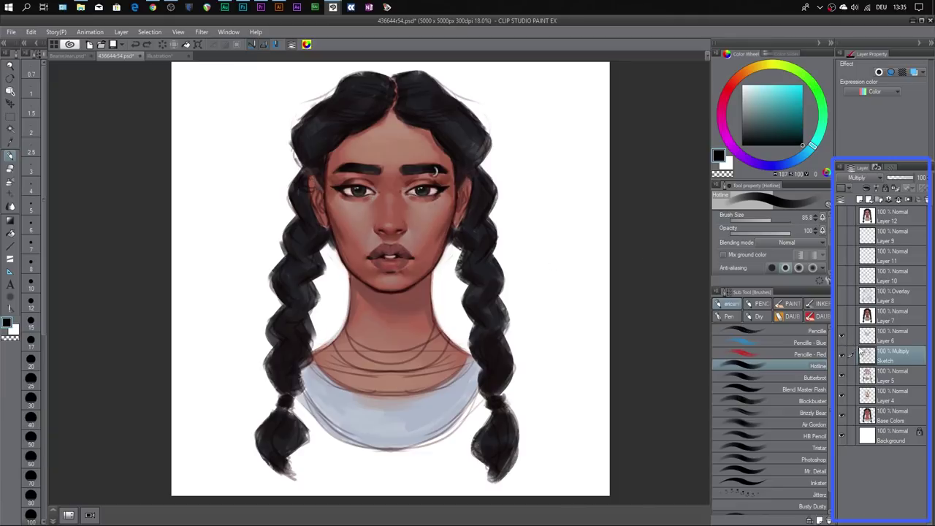
{"action": "left_click", "coordinate": [842, 338]}
{"action": "left_click", "coordinate": [842, 337]}
Step: Show Layer 7's choker and curls after comparing, then turn on Overlay Layer 8 and Layers 9–12
{"action": "left_click", "coordinate": [841, 317]}
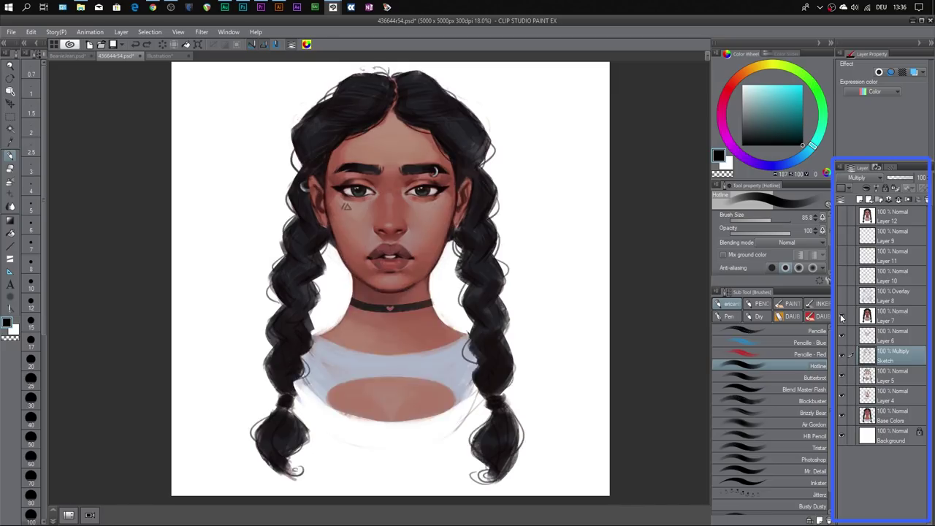
{"action": "left_click", "coordinate": [840, 318]}
{"action": "left_click", "coordinate": [841, 318]}
{"action": "left_click", "coordinate": [841, 318]}
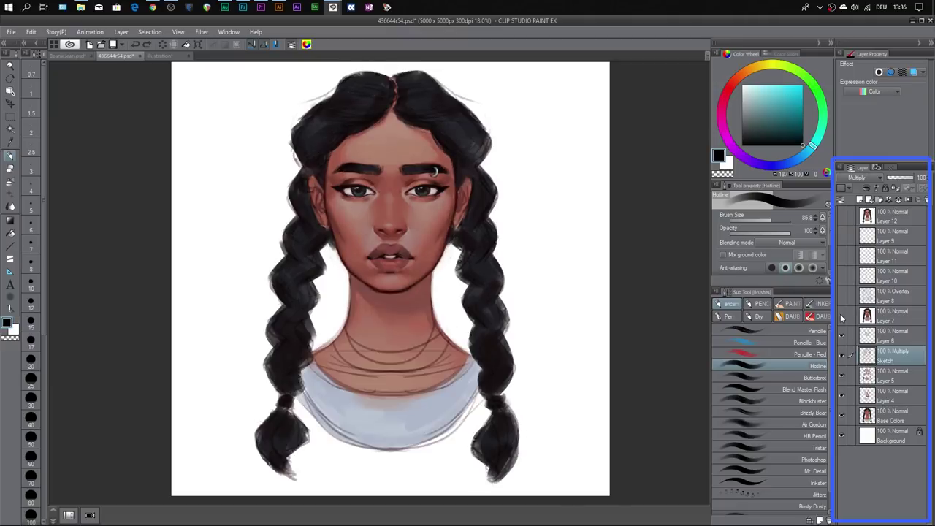
{"action": "left_click", "coordinate": [840, 317]}
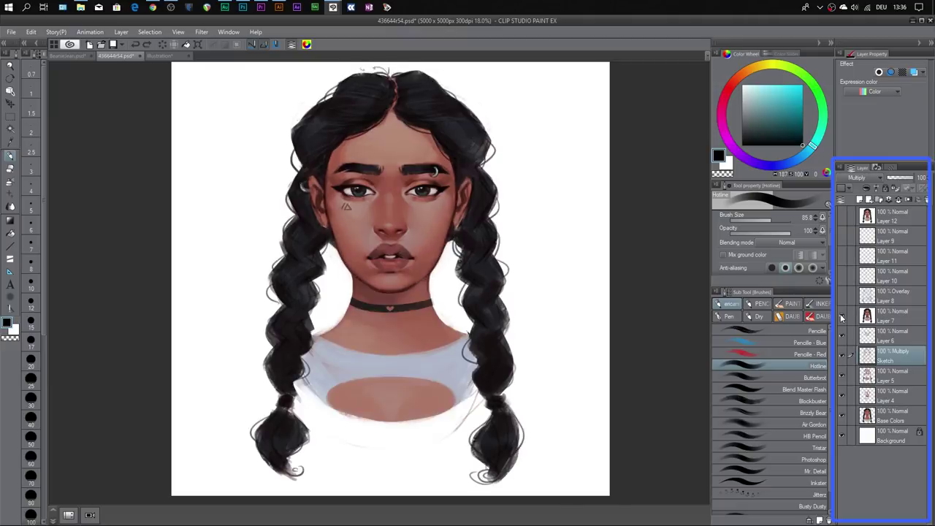
{"action": "left_click", "coordinate": [841, 297]}
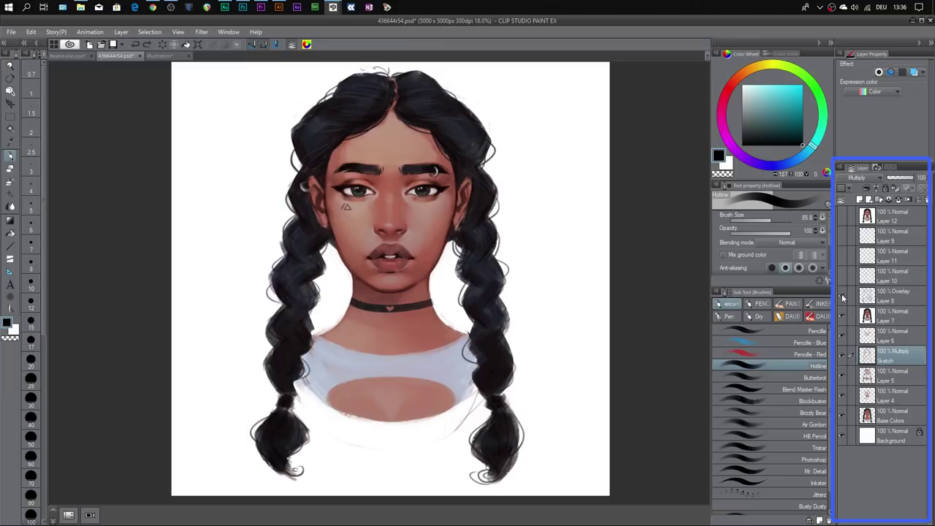
{"action": "left_click_drag", "start_coordinate": [842, 275], "coordinate": [844, 216]}
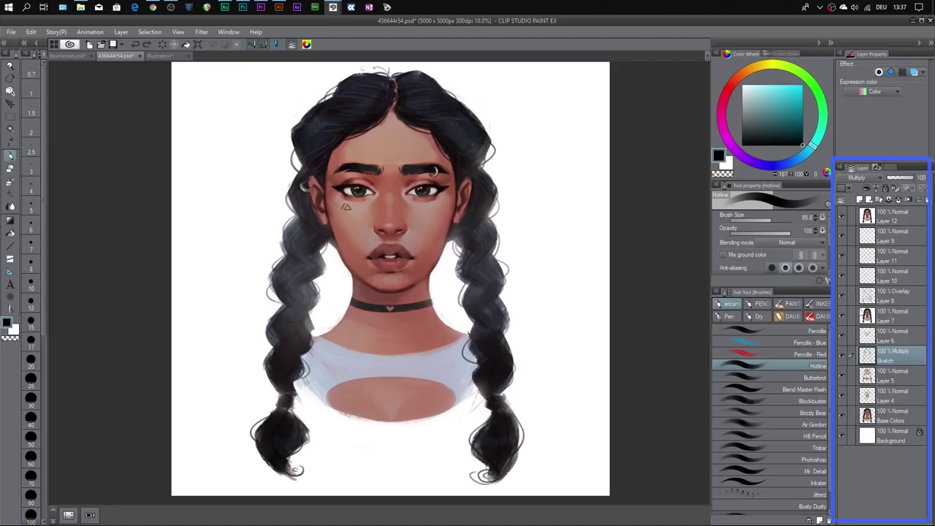
Step: Add a new layer above Layer 12, scribble bright magenta across the shirt, then hide it
{"action": "left_click", "coordinate": [897, 219]}
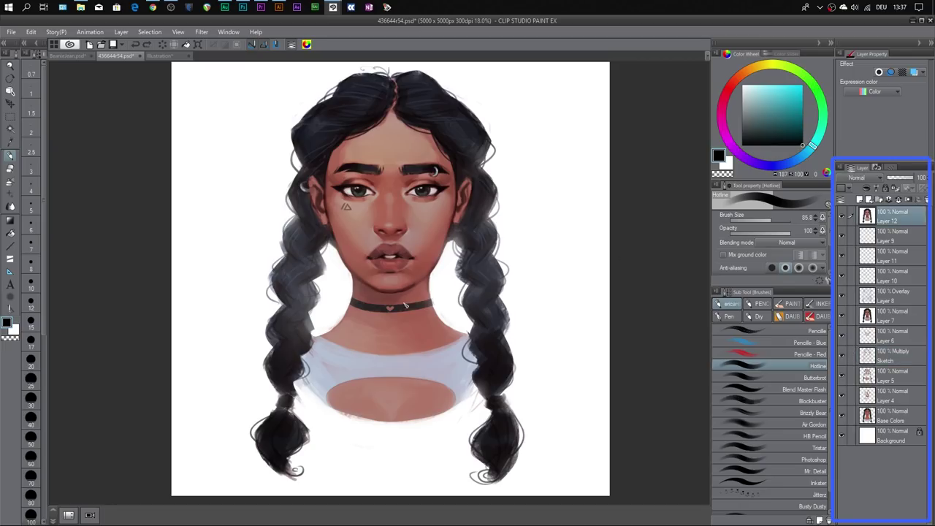
{"action": "left_click", "coordinate": [859, 200]}
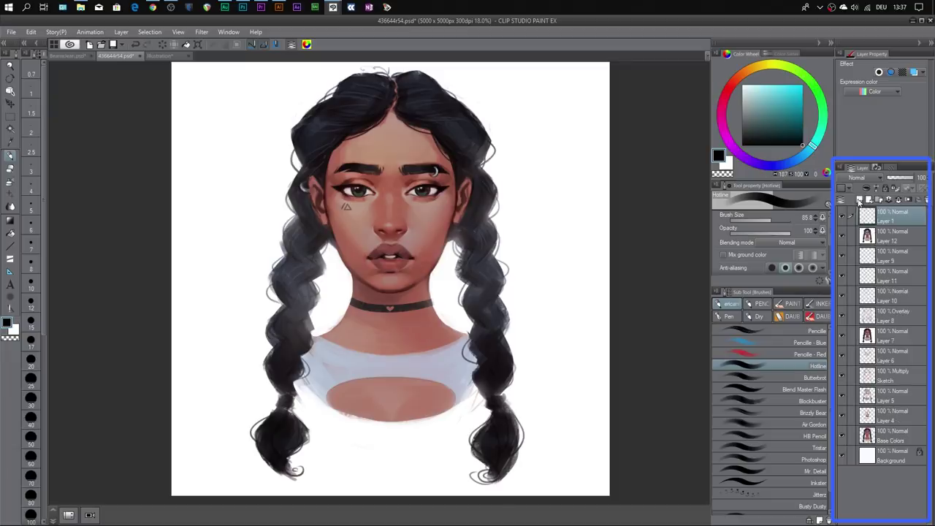
{"action": "left_click", "coordinate": [726, 136]}
{"action": "left_click", "coordinate": [803, 84]}
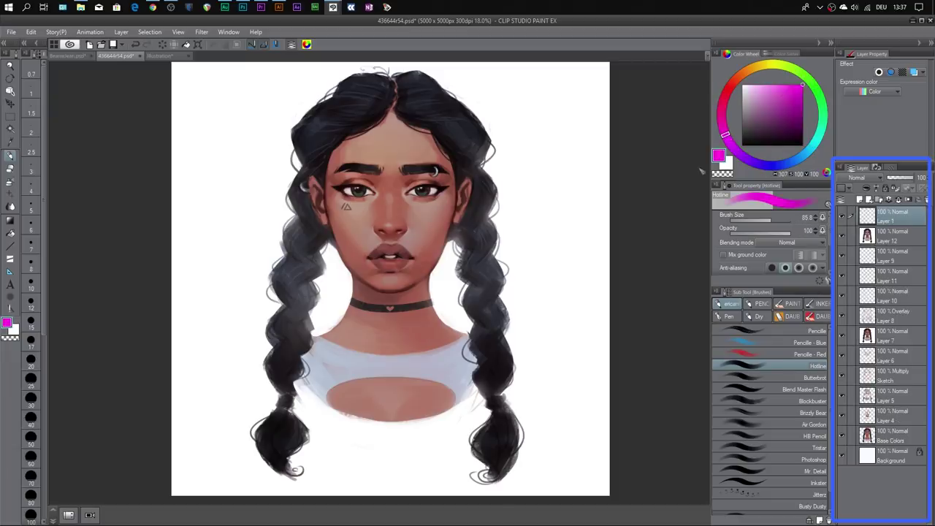
{"action": "mouse_move", "coordinate": [325, 373]}
{"action": "left_mouse_down"}
{"action": "mouse_move", "coordinate": [427, 364]}
{"action": "mouse_move", "coordinate": [360, 366]}
{"action": "mouse_move", "coordinate": [419, 365]}
{"action": "mouse_move", "coordinate": [356, 363]}
{"action": "mouse_move", "coordinate": [399, 361]}
{"action": "mouse_move", "coordinate": [320, 342]}
{"action": "mouse_move", "coordinate": [323, 381]}
{"action": "mouse_move", "coordinate": [364, 364]}
{"action": "mouse_move", "coordinate": [344, 361]}
{"action": "mouse_move", "coordinate": [412, 378]}
{"action": "mouse_move", "coordinate": [490, 361]}
{"action": "mouse_move", "coordinate": [460, 355]}
{"action": "left_mouse_up"}
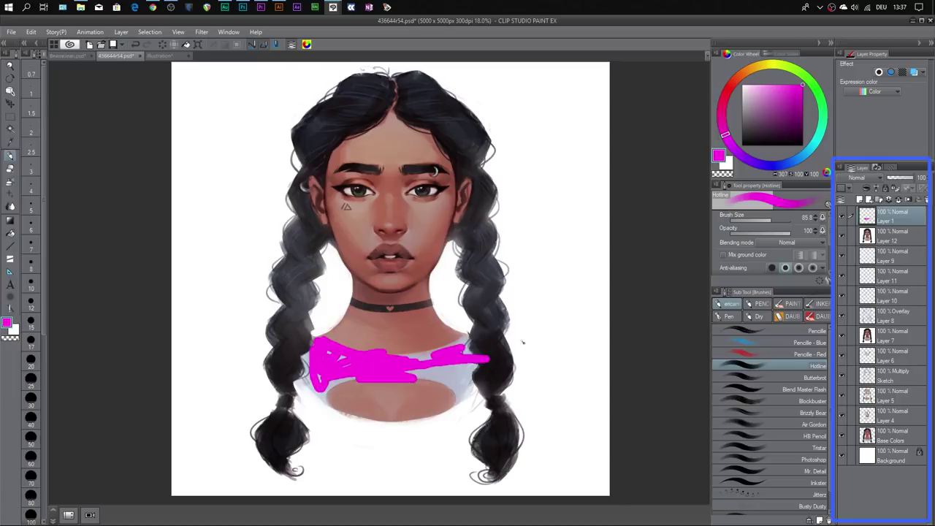
{"action": "left_click", "coordinate": [843, 218]}
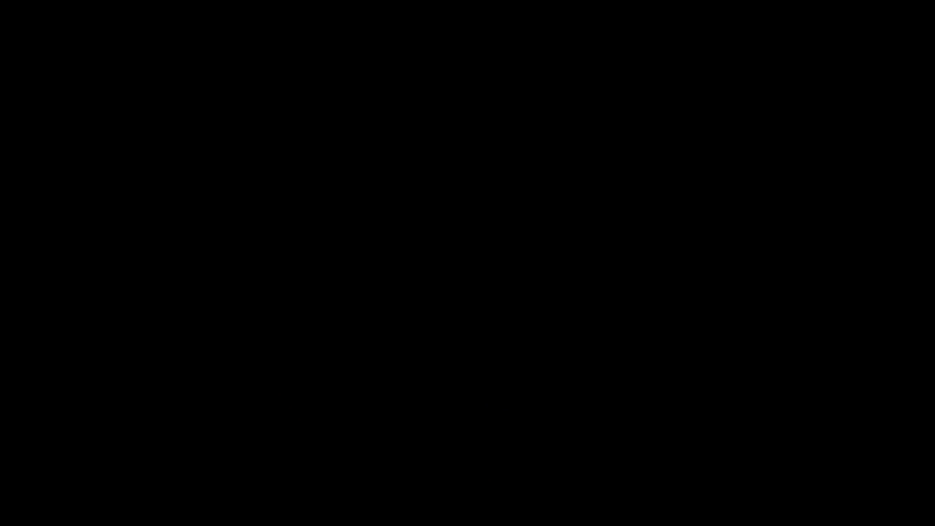
Step: Hand-letter THANKS in white on the black canvas
{"action": "left_click_drag", "start_coordinate": [282, 204], "coordinate": [288, 246]}
{"action": "mouse_move", "coordinate": [252, 211]}
{"action": "left_mouse_down"}
{"action": "mouse_move", "coordinate": [300, 201]}
{"action": "mouse_move", "coordinate": [309, 246]}
{"action": "left_mouse_up"}
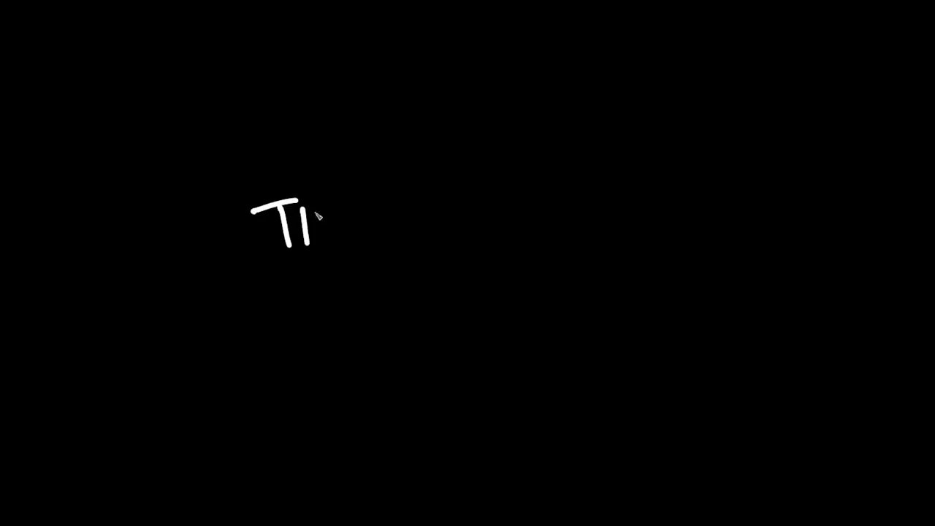
{"action": "mouse_move", "coordinate": [320, 200]}
{"action": "left_mouse_down"}
{"action": "mouse_move", "coordinate": [323, 244]}
{"action": "mouse_move", "coordinate": [324, 225]}
{"action": "mouse_move", "coordinate": [354, 245]}
{"action": "mouse_move", "coordinate": [345, 226]}
{"action": "left_mouse_up"}
{"action": "left_click_drag", "start_coordinate": [358, 204], "coordinate": [361, 245]}
{"action": "mouse_move", "coordinate": [360, 205]}
{"action": "left_mouse_down"}
{"action": "mouse_move", "coordinate": [381, 244]}
{"action": "mouse_move", "coordinate": [375, 189]}
{"action": "mouse_move", "coordinate": [393, 238]}
{"action": "left_mouse_up"}
{"action": "mouse_move", "coordinate": [390, 216]}
{"action": "left_mouse_down"}
{"action": "mouse_move", "coordinate": [416, 238]}
{"action": "mouse_move", "coordinate": [407, 191]}
{"action": "left_mouse_up"}
{"action": "left_click_drag", "start_coordinate": [392, 217], "coordinate": [417, 238]}
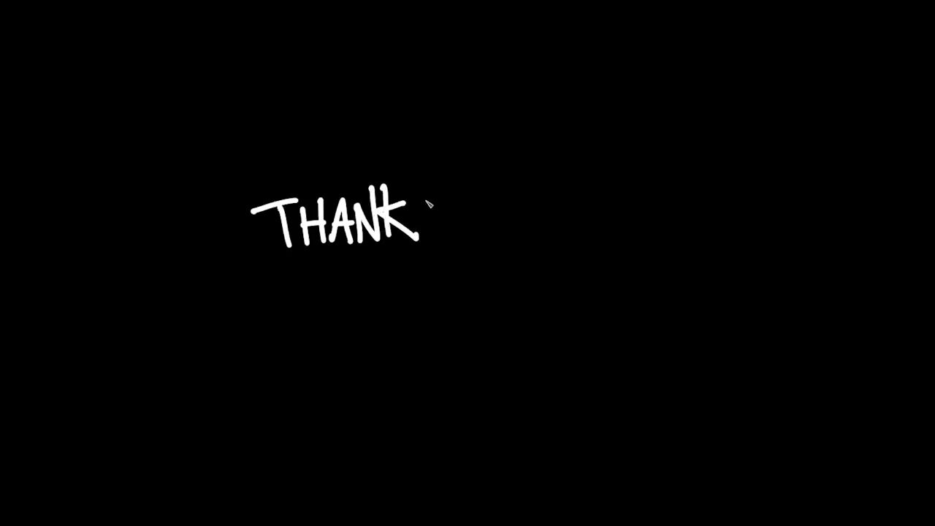
{"action": "left_click_drag", "start_coordinate": [429, 204], "coordinate": [409, 234]}
Step: Hand-letter FOR WATCHING across two lines, then begin a rounded-square camera outline
{"action": "left_click_drag", "start_coordinate": [493, 201], "coordinate": [495, 240]}
{"action": "left_click_drag", "start_coordinate": [465, 198], "coordinate": [519, 199]}
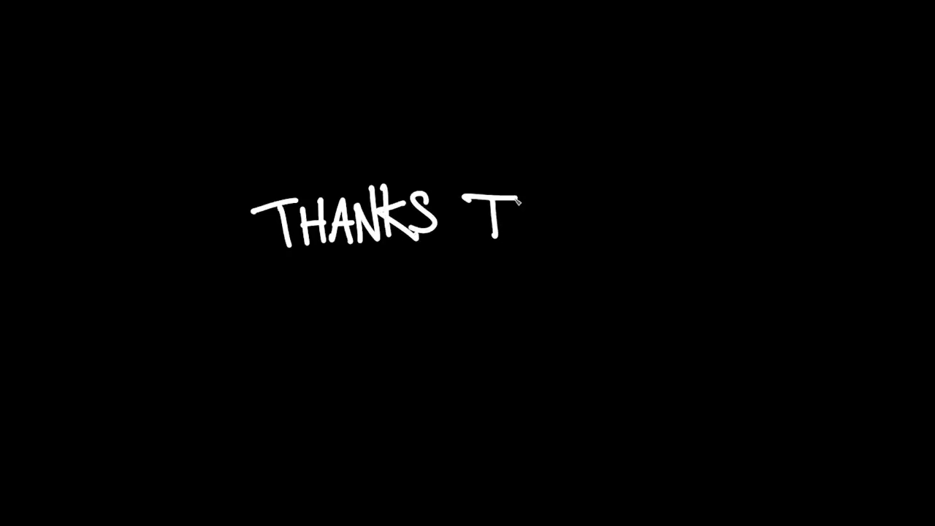
{"action": "mouse_move", "coordinate": [473, 219]}
{"action": "left_mouse_down"}
{"action": "mouse_move", "coordinate": [521, 216]}
{"action": "mouse_move", "coordinate": [511, 224]}
{"action": "mouse_move", "coordinate": [529, 208]}
{"action": "mouse_move", "coordinate": [546, 209]}
{"action": "mouse_move", "coordinate": [551, 232]}
{"action": "mouse_move", "coordinate": [556, 204]}
{"action": "mouse_move", "coordinate": [550, 212]}
{"action": "mouse_move", "coordinate": [591, 238]}
{"action": "left_mouse_up"}
{"action": "mouse_move", "coordinate": [295, 270]}
{"action": "left_mouse_down"}
{"action": "mouse_move", "coordinate": [316, 308]}
{"action": "mouse_move", "coordinate": [336, 257]}
{"action": "left_mouse_up"}
{"action": "mouse_move", "coordinate": [342, 306]}
{"action": "left_mouse_down"}
{"action": "mouse_move", "coordinate": [344, 282]}
{"action": "mouse_move", "coordinate": [370, 303]}
{"action": "mouse_move", "coordinate": [346, 287]}
{"action": "mouse_move", "coordinate": [384, 286]}
{"action": "mouse_move", "coordinate": [371, 281]}
{"action": "mouse_move", "coordinate": [399, 275]}
{"action": "mouse_move", "coordinate": [419, 283]}
{"action": "mouse_move", "coordinate": [422, 307]}
{"action": "left_mouse_up"}
{"action": "mouse_move", "coordinate": [433, 260]}
{"action": "left_mouse_down"}
{"action": "mouse_move", "coordinate": [431, 309]}
{"action": "mouse_move", "coordinate": [444, 304]}
{"action": "left_mouse_up"}
{"action": "mouse_move", "coordinate": [431, 285]}
{"action": "left_mouse_down"}
{"action": "mouse_move", "coordinate": [460, 286]}
{"action": "mouse_move", "coordinate": [468, 305]}
{"action": "left_mouse_up"}
{"action": "mouse_move", "coordinate": [463, 245]}
{"action": "left_mouse_down"}
{"action": "mouse_move", "coordinate": [482, 304]}
{"action": "mouse_move", "coordinate": [531, 309]}
{"action": "mouse_move", "coordinate": [538, 286]}
{"action": "mouse_move", "coordinate": [539, 327]}
{"action": "left_mouse_up"}
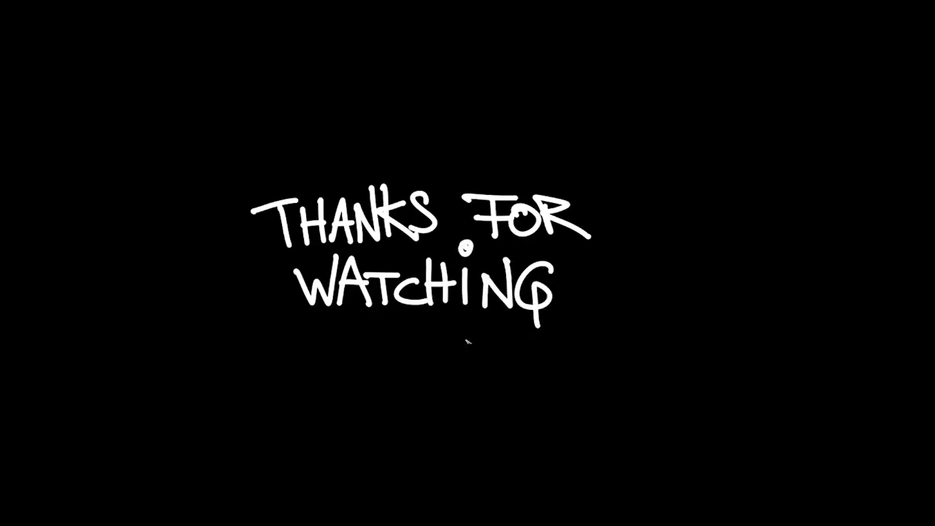
{"action": "mouse_move", "coordinate": [250, 235]}
{"action": "left_mouse_down"}
{"action": "mouse_move", "coordinate": [251, 268]}
{"action": "mouse_move", "coordinate": [304, 296]}
{"action": "mouse_move", "coordinate": [325, 263]}
{"action": "mouse_move", "coordinate": [313, 217]}
{"action": "mouse_move", "coordinate": [258, 216]}
{"action": "mouse_move", "coordinate": [249, 263]}
{"action": "left_mouse_up"}
Step: Close the camera icon with its lens dot and hand-write the Instagram handle beside it
{"action": "left_click", "coordinate": [280, 248]}
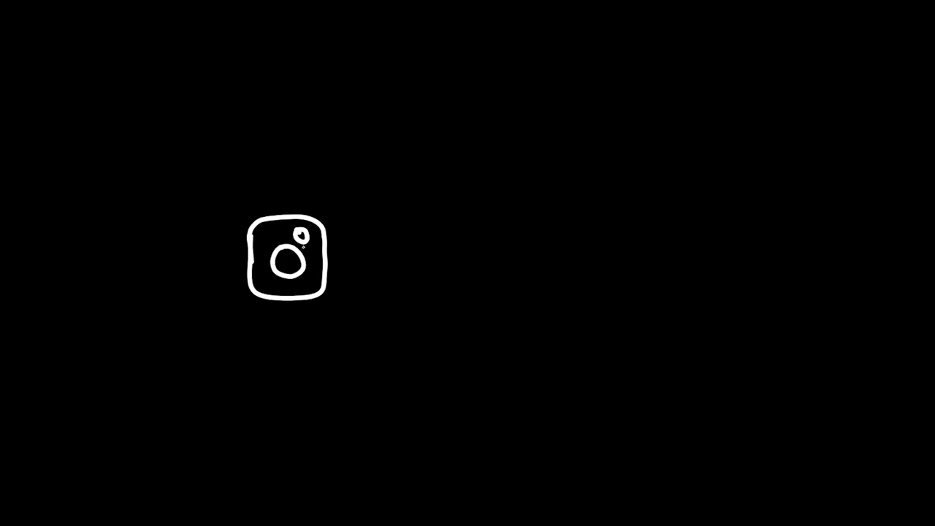
{"action": "mouse_move", "coordinate": [357, 258]}
{"action": "left_mouse_down"}
{"action": "mouse_move", "coordinate": [380, 256]}
{"action": "mouse_move", "coordinate": [365, 248]}
{"action": "mouse_move", "coordinate": [362, 271]}
{"action": "mouse_move", "coordinate": [416, 270]}
{"action": "left_mouse_up"}
{"action": "left_click", "coordinate": [391, 266]}
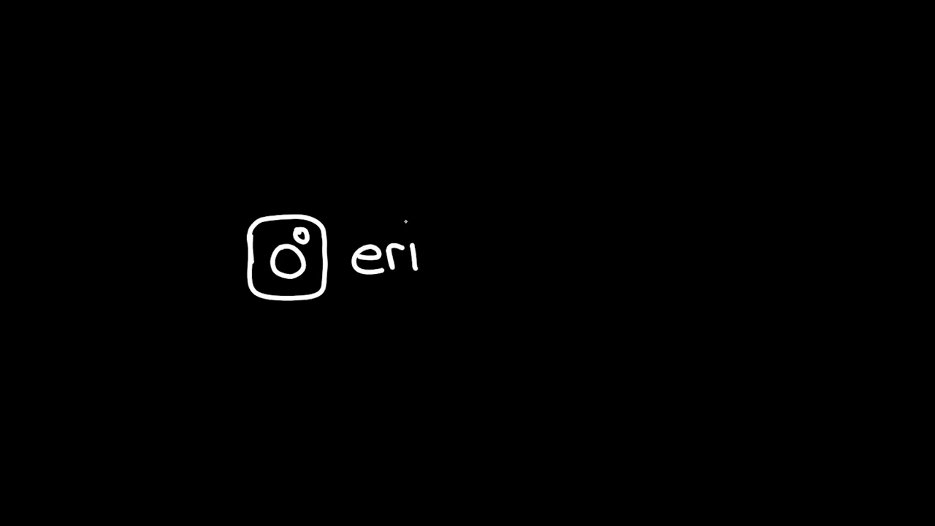
{"action": "mouse_move", "coordinate": [409, 217]}
{"action": "left_mouse_down"}
{"action": "mouse_move", "coordinate": [437, 247]}
{"action": "mouse_move", "coordinate": [441, 268]}
{"action": "mouse_move", "coordinate": [467, 248]}
{"action": "left_mouse_up"}
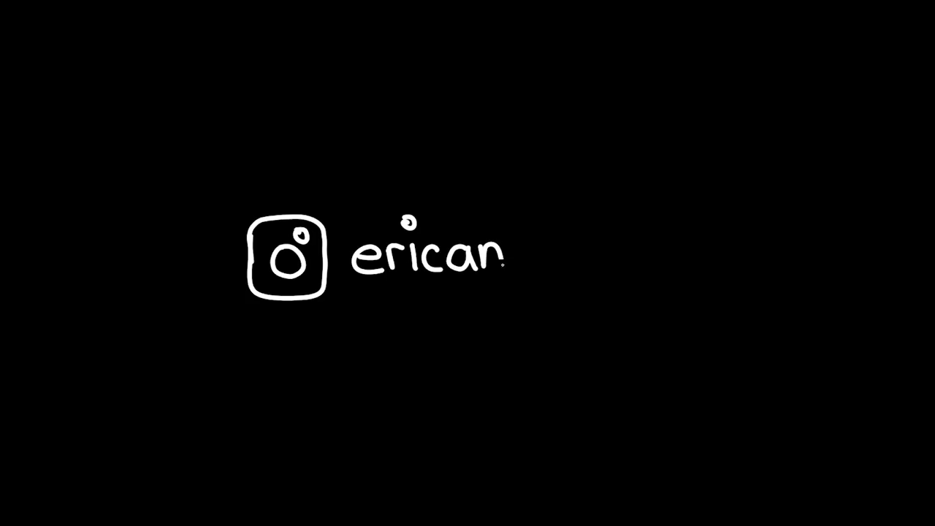